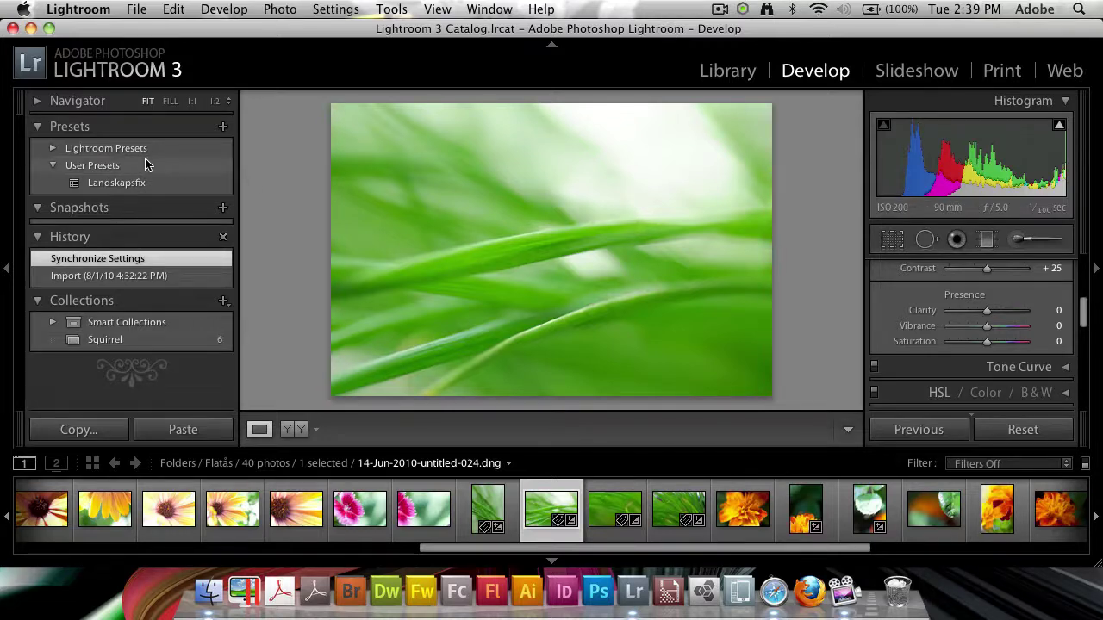
Step: Expand the Navigator panel to preview the grass photo 14-Jun-2010-untitled-024.dng
left_click(90, 102)
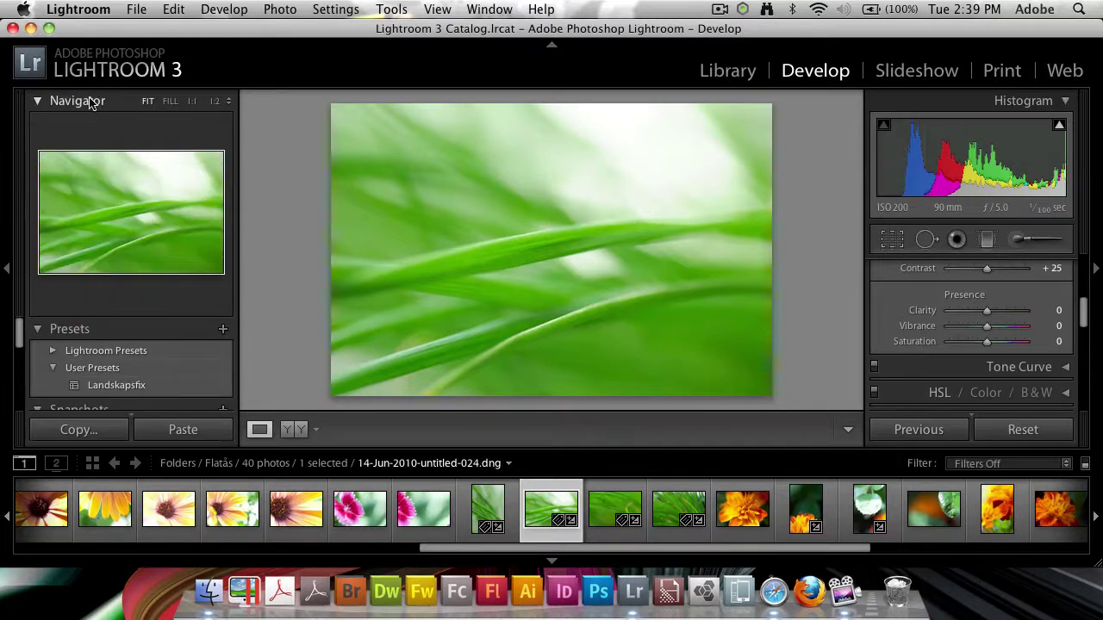
scroll(52, 353, "down", 1)
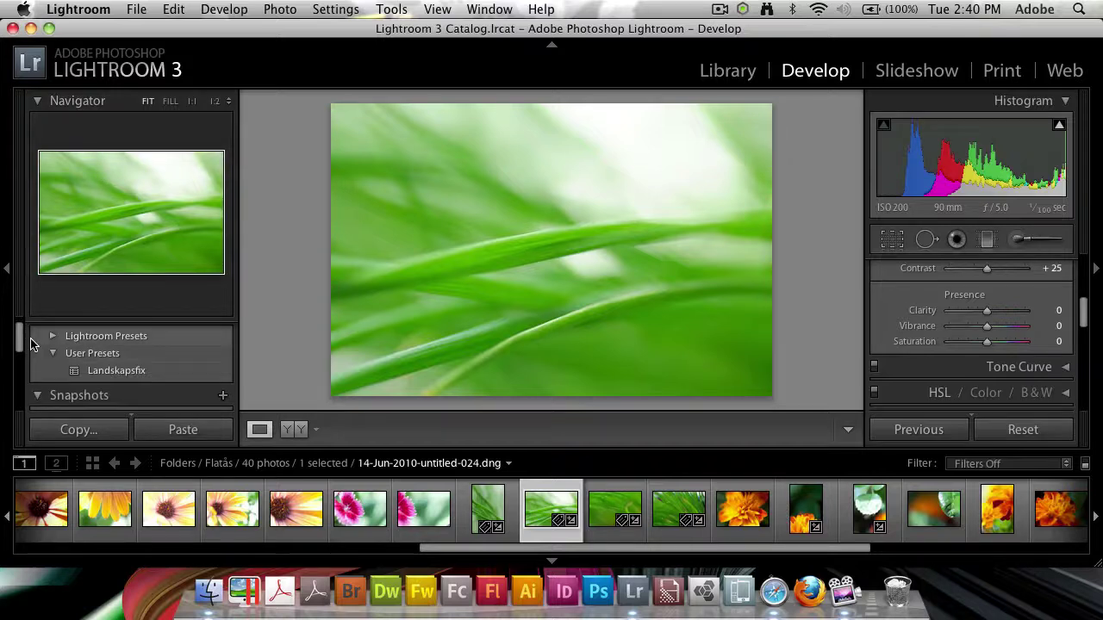
scroll(59, 365, "up", 1)
Step: Collapse Navigator, scroll through the built-in Lightroom Presets list, then collapse it again
left_click(76, 101)
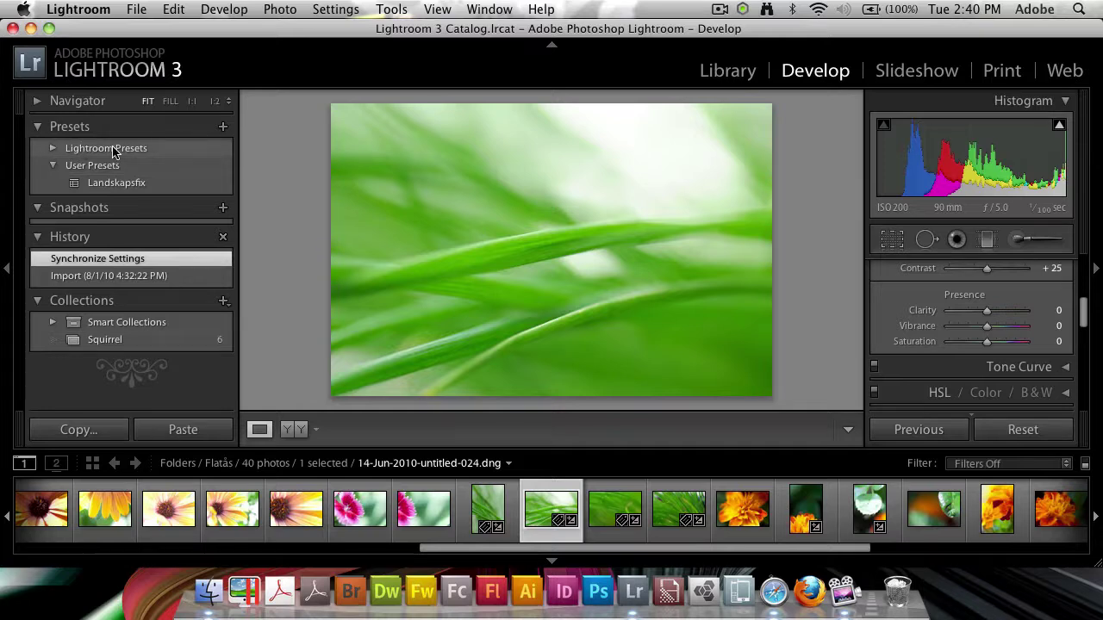
left_click(52, 151)
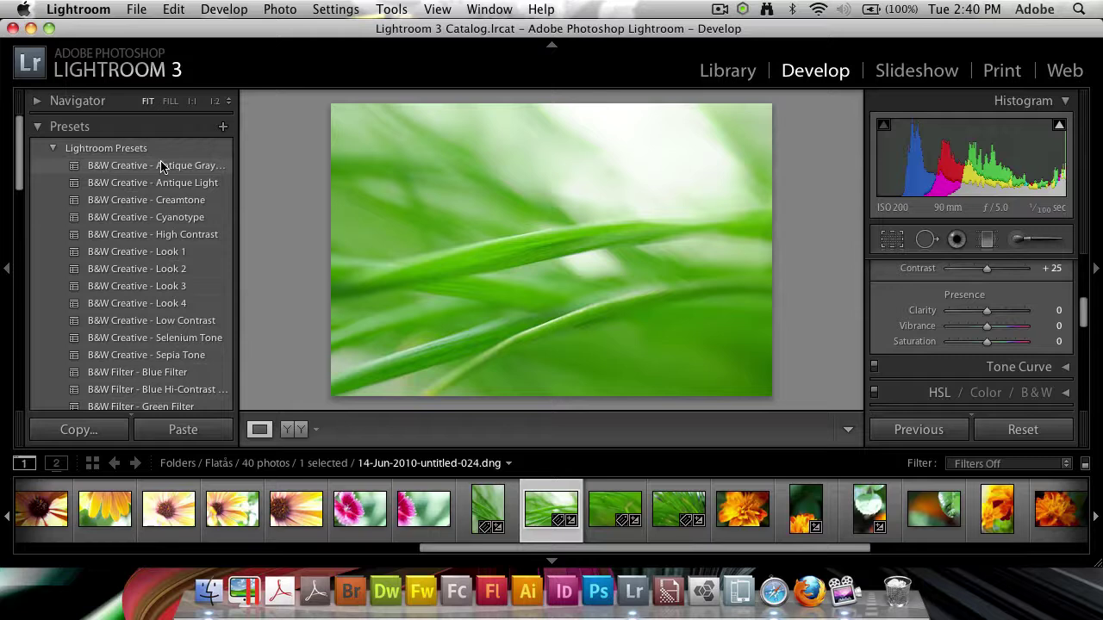
scroll(164, 258, "down", 4)
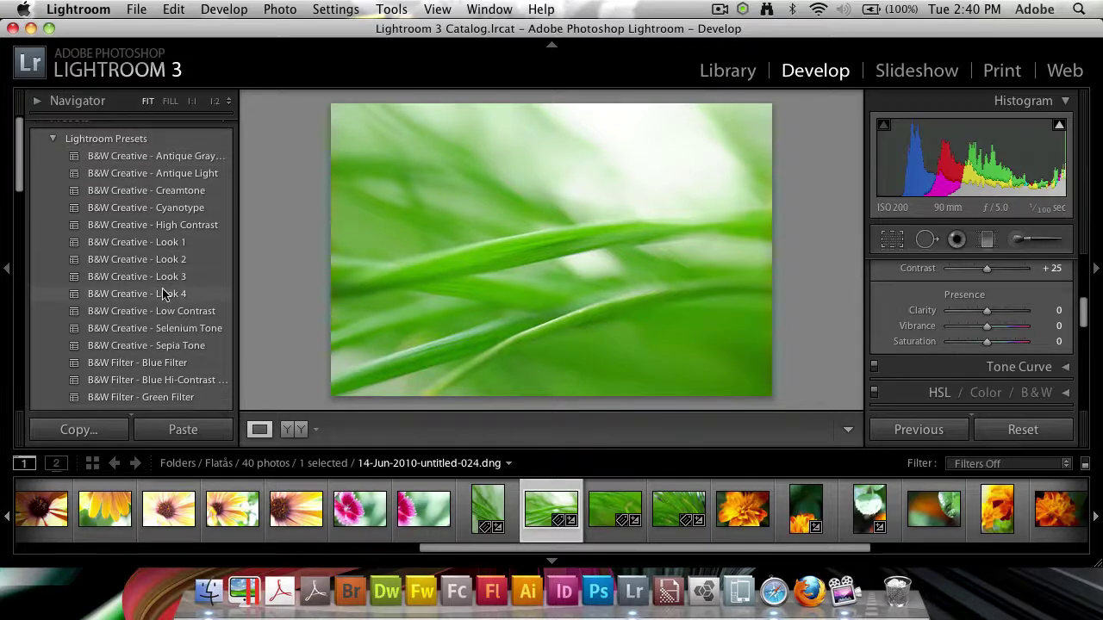
scroll(164, 306, "down", 10)
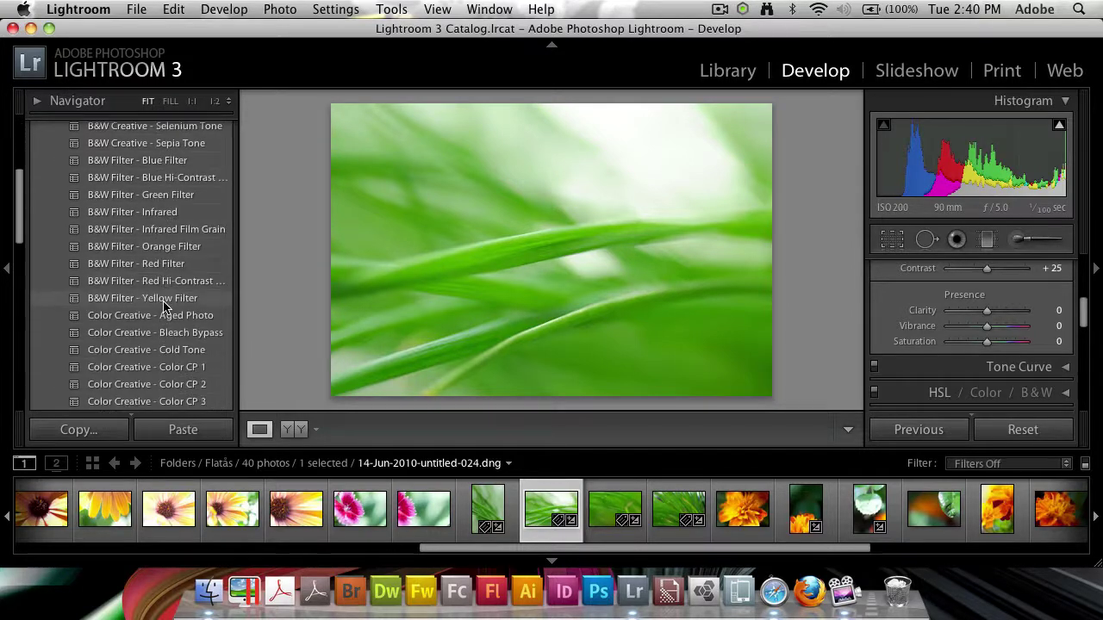
scroll(116, 317, "down", 12)
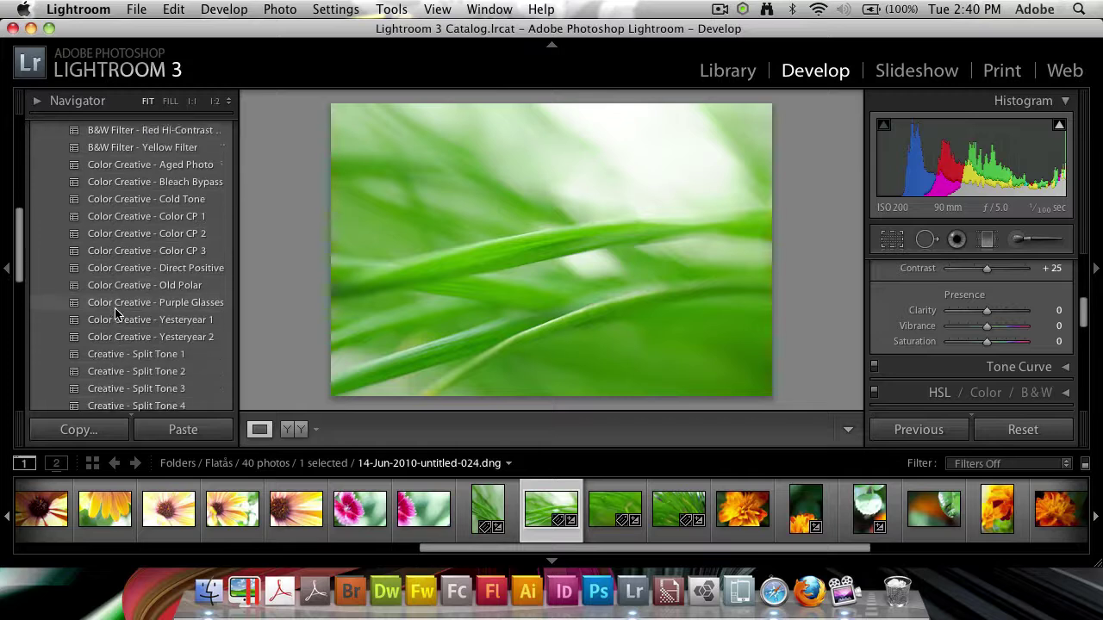
scroll(155, 259, "down", 6)
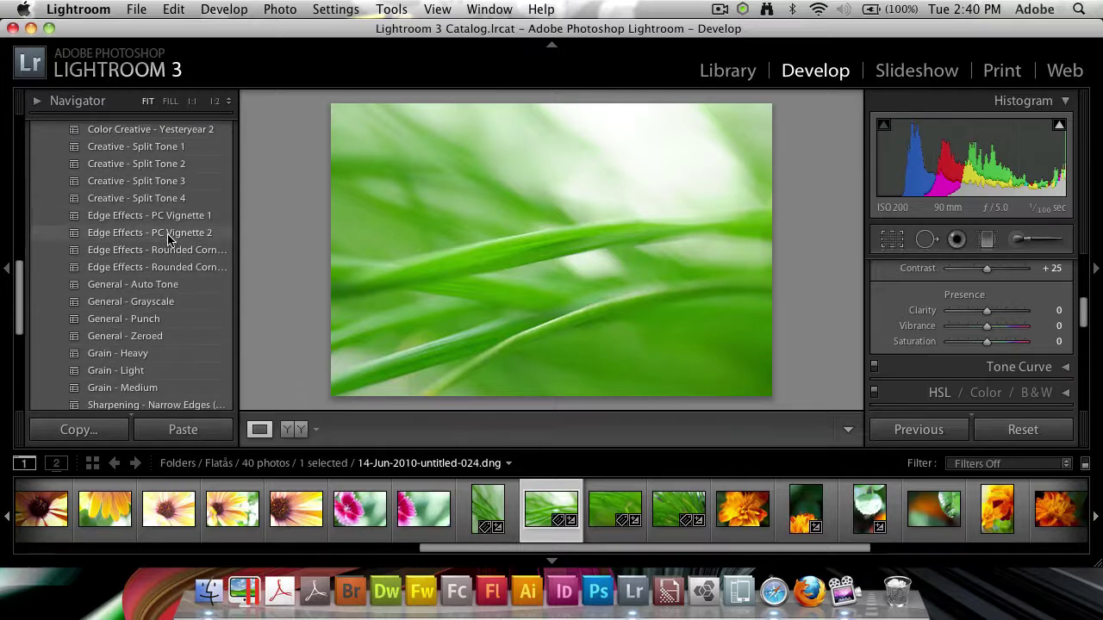
scroll(173, 327, "down", 4)
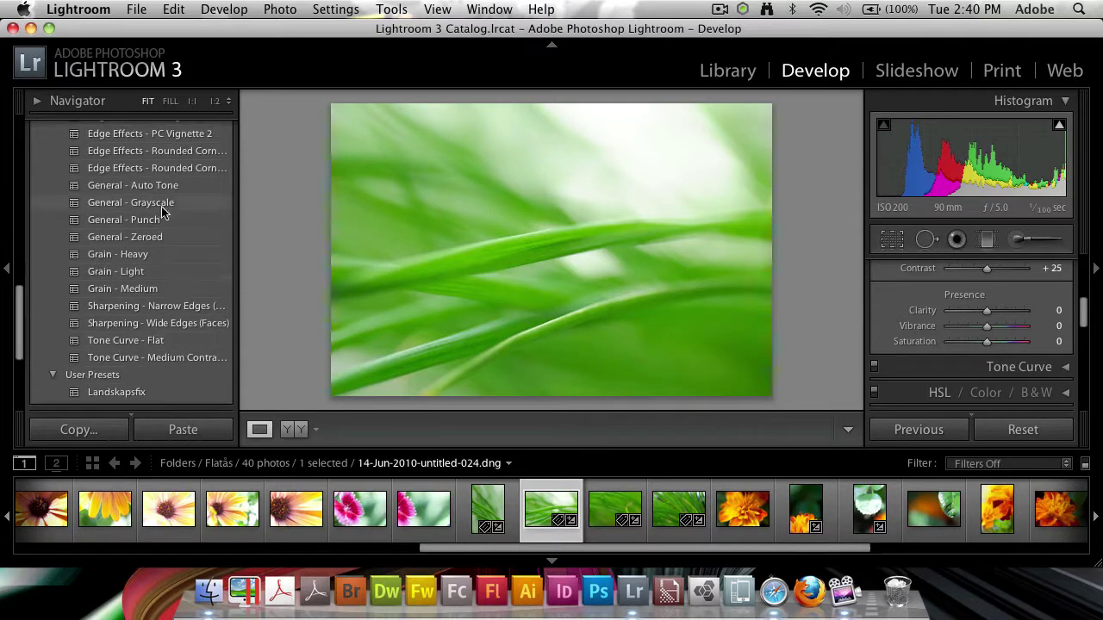
scroll(189, 348, "up", 3)
scroll(190, 336, "up", 19)
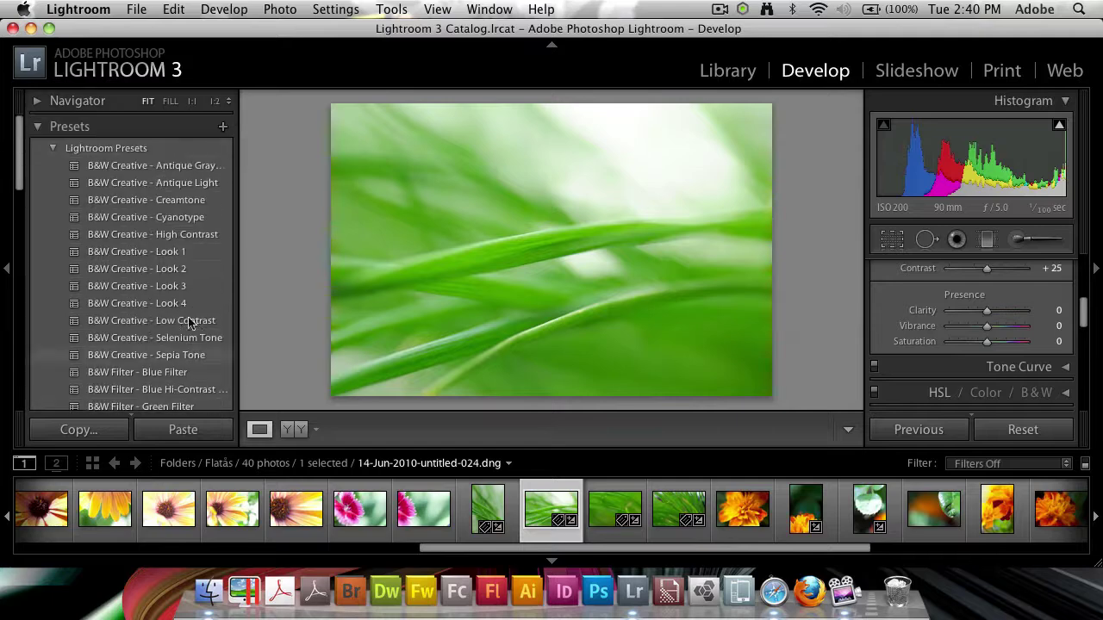
left_click(51, 150)
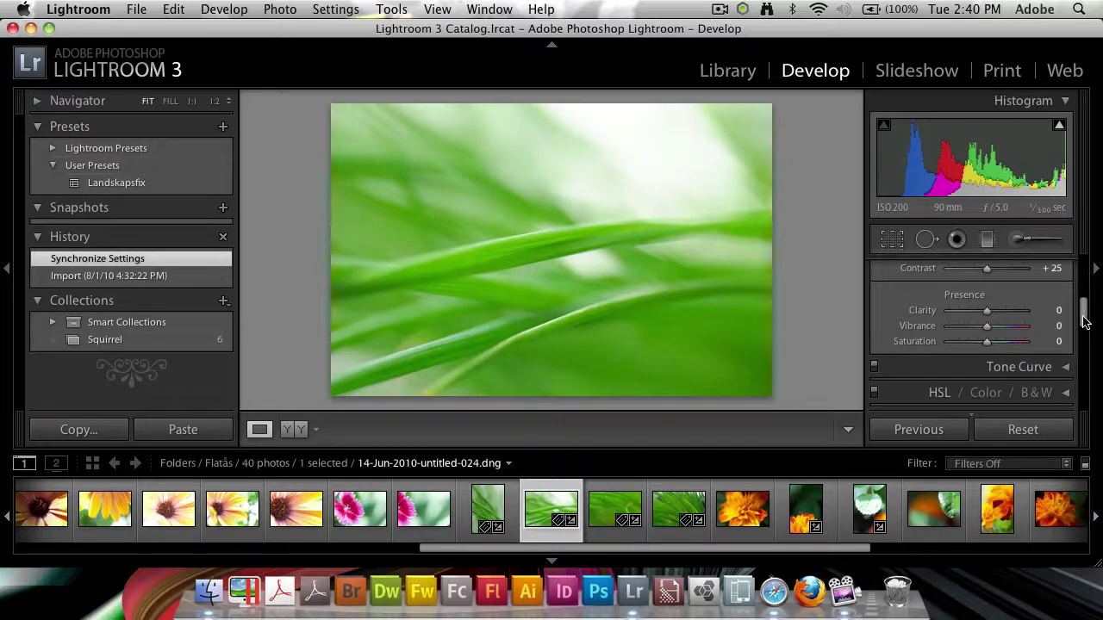
left_click_drag(1083, 321, 1083, 269)
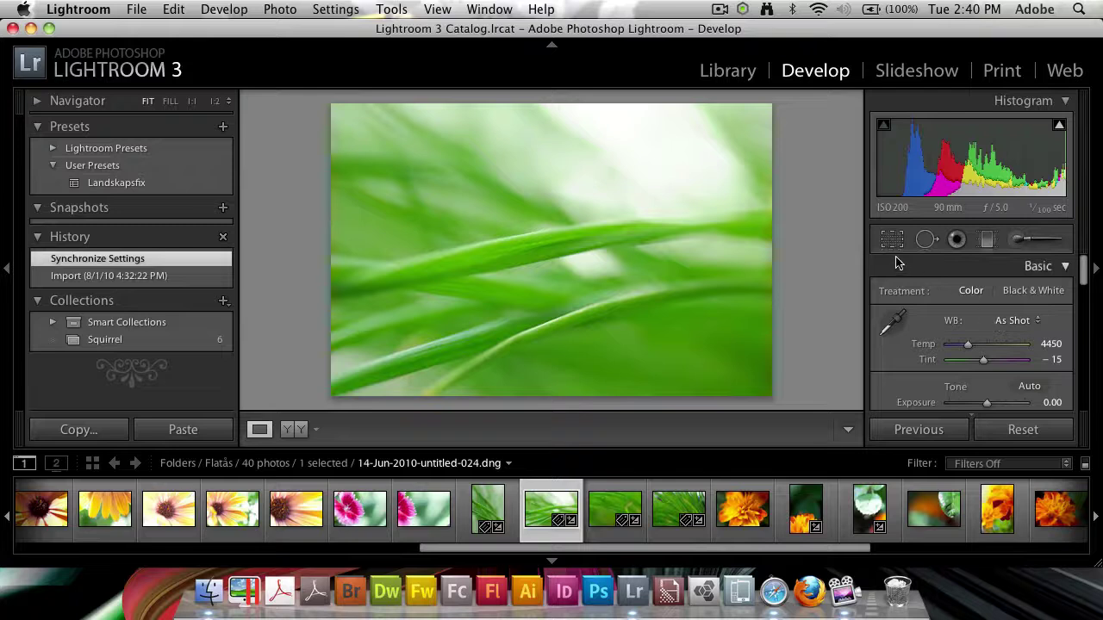
scroll(893, 332, "down", 2)
scroll(893, 333, "down", 1)
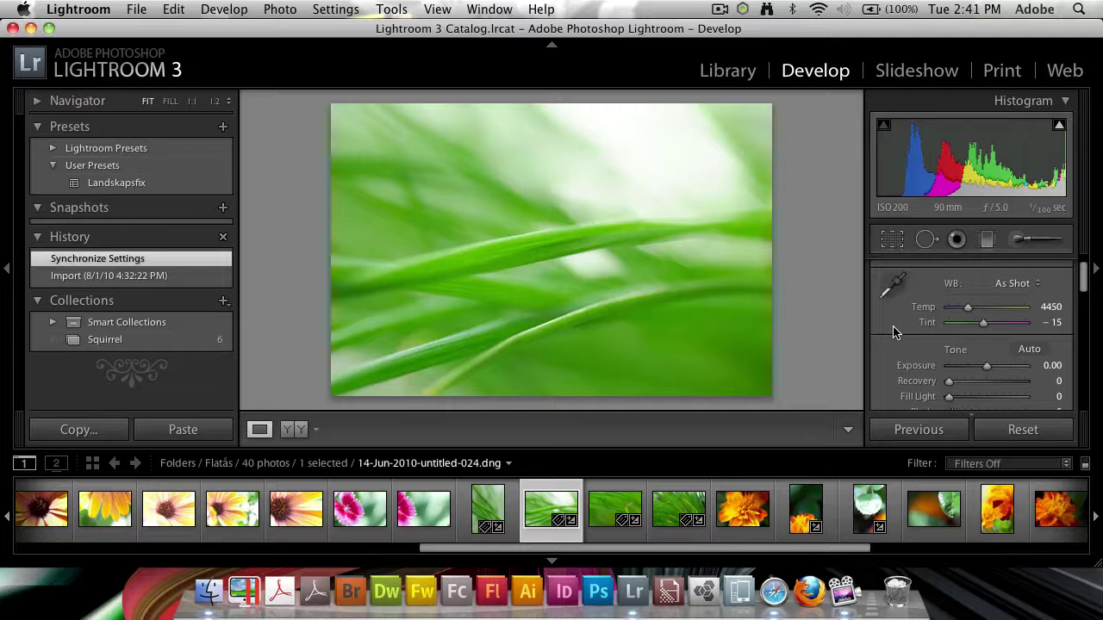
scroll(937, 320, "down", 5)
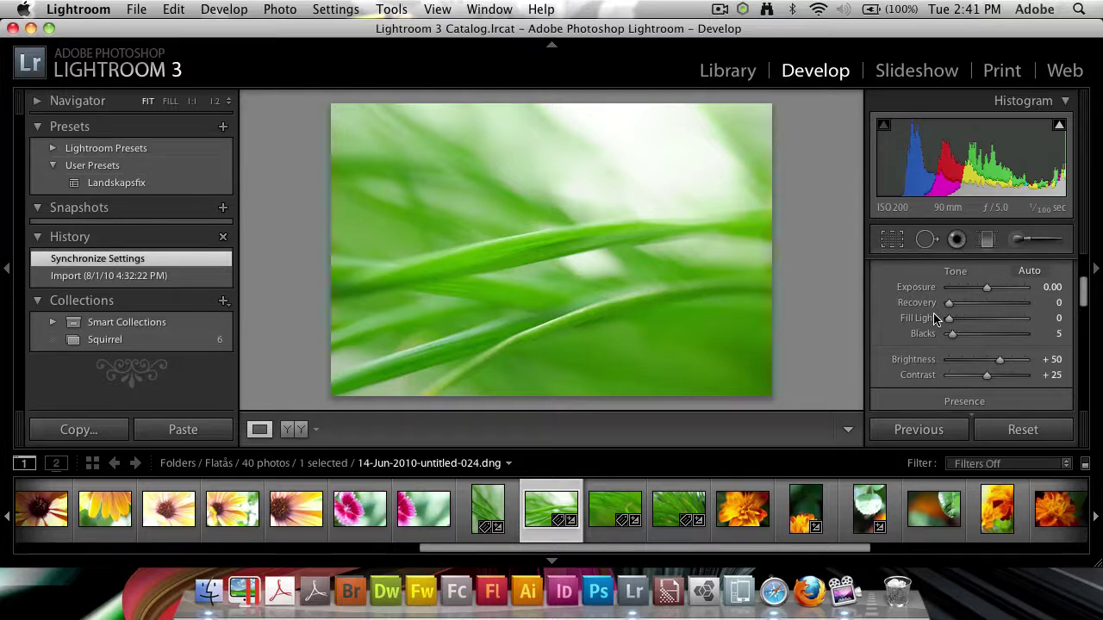
scroll(939, 327, "down", 8)
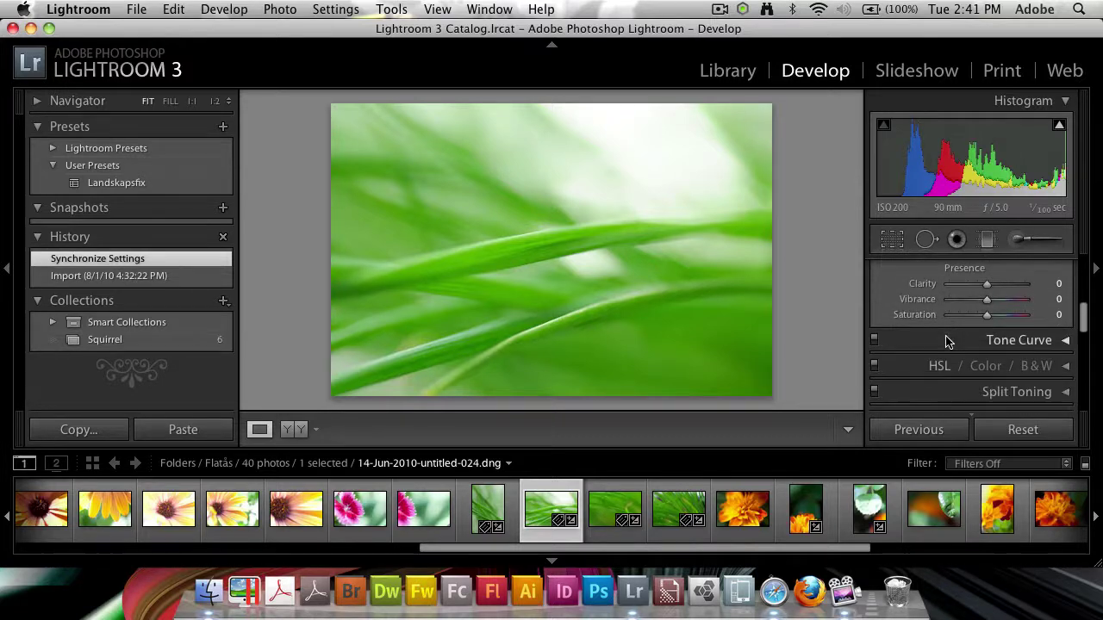
scroll(945, 342, "down", 4)
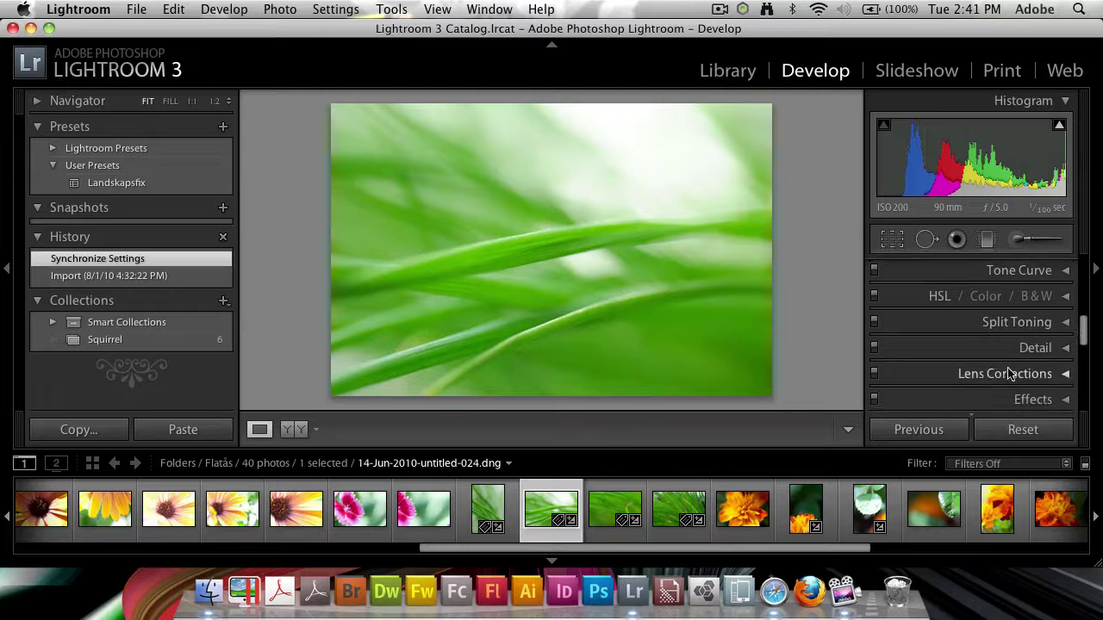
scroll(1012, 373, "down", 3)
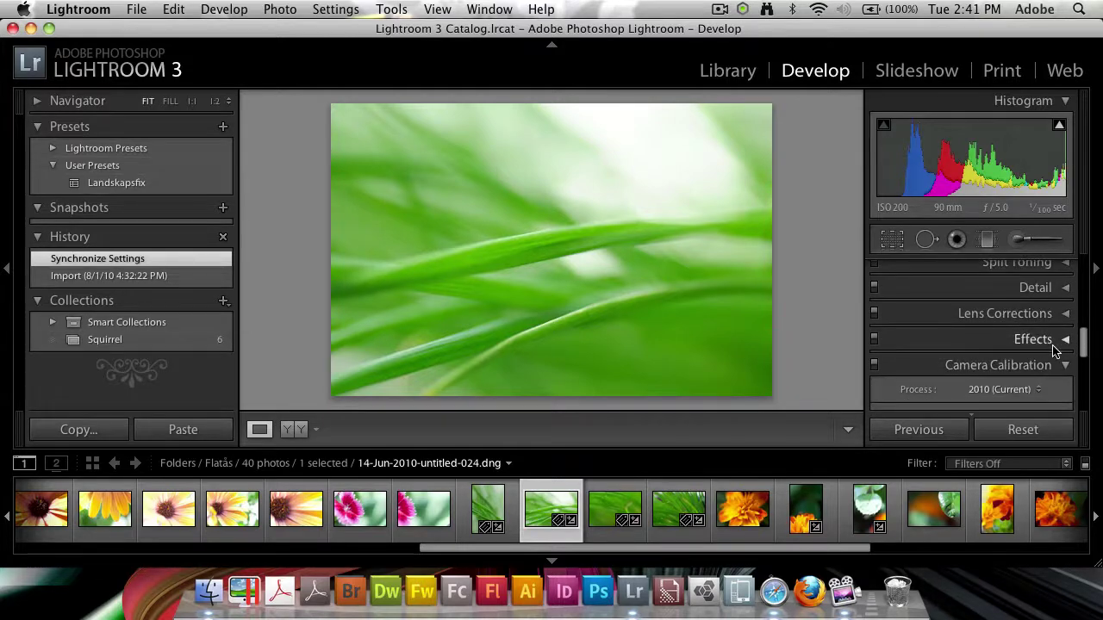
Step: Add a Highlight Priority post-crop vignette: Amount -57, Midpoint 26, Roundness -5, Feather 81
left_click(1052, 343)
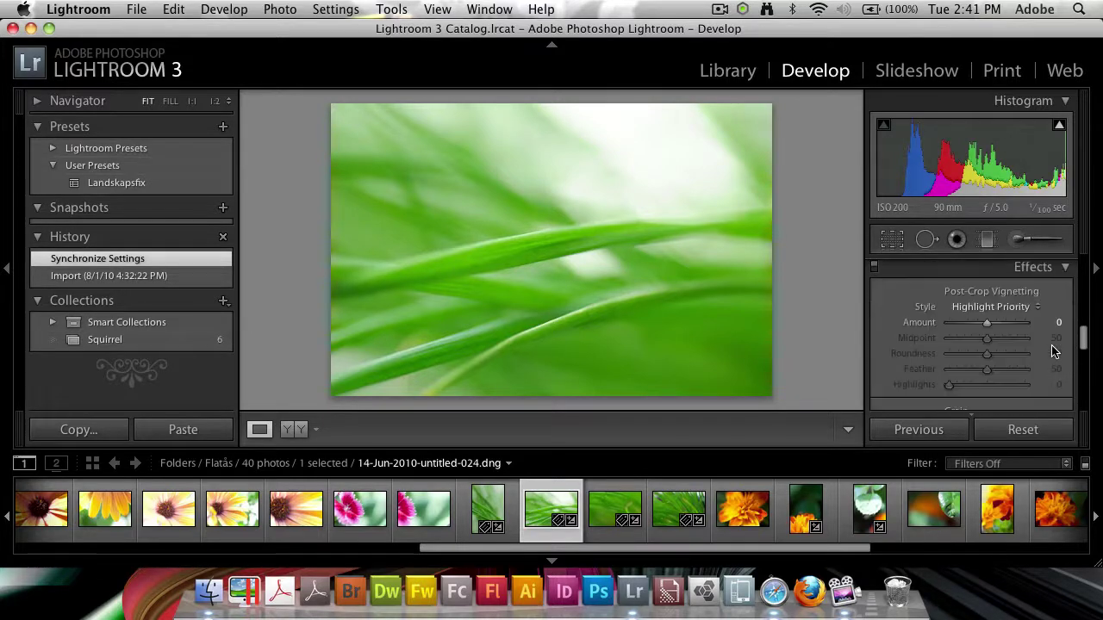
left_click(999, 308)
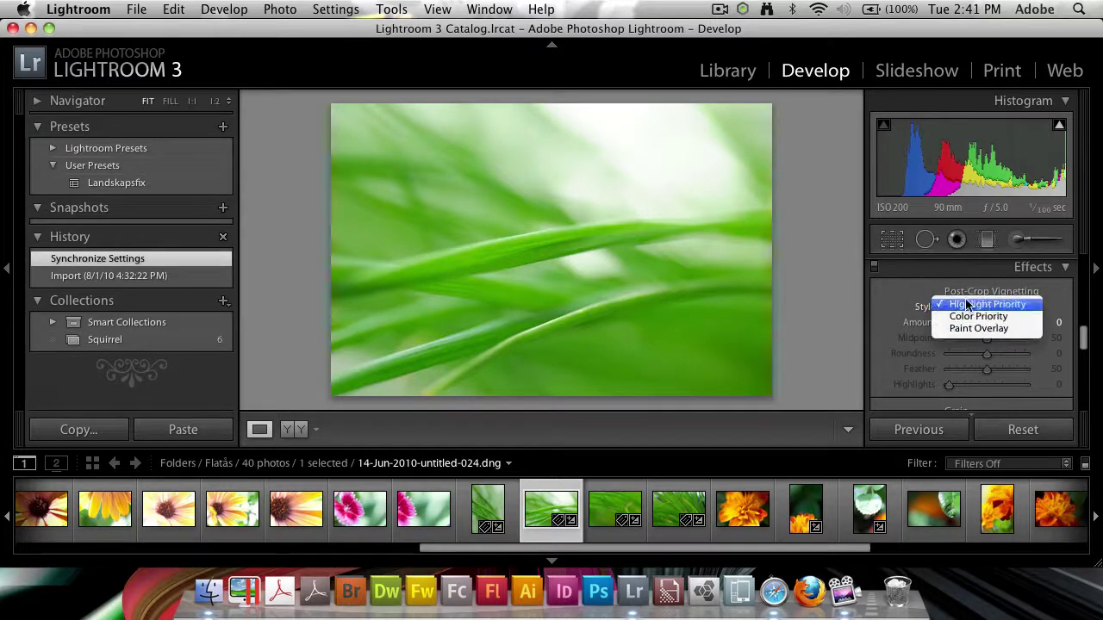
left_click(967, 305)
left_click_drag(987, 323, 951, 385)
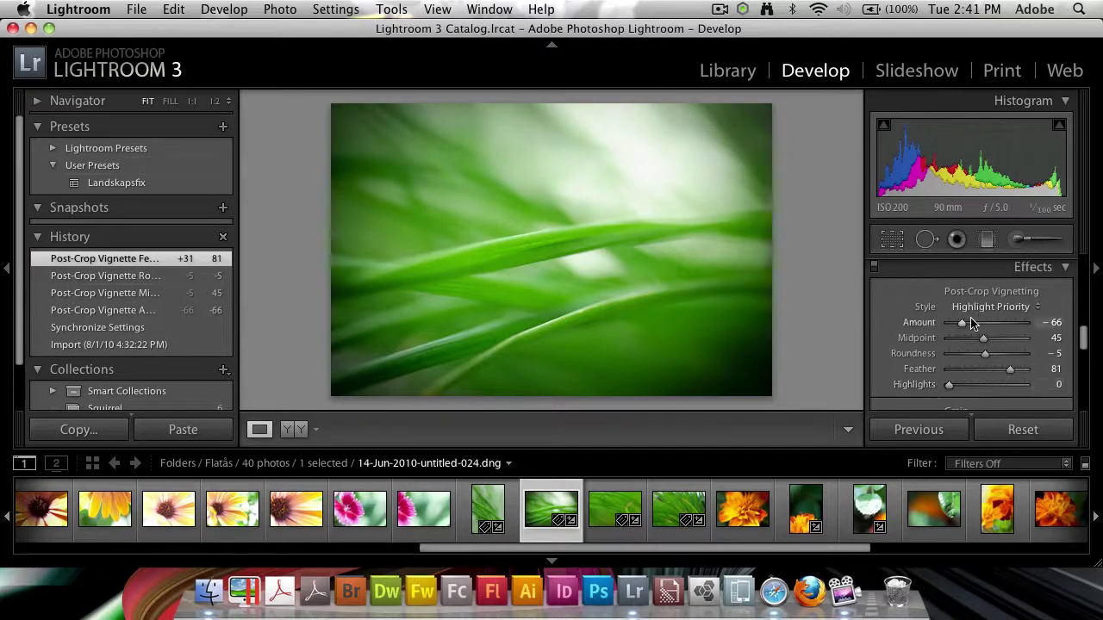
mouse_move(965, 324)
left_mouse_down()
mouse_move(980, 341)
mouse_move(968, 338)
left_mouse_up()
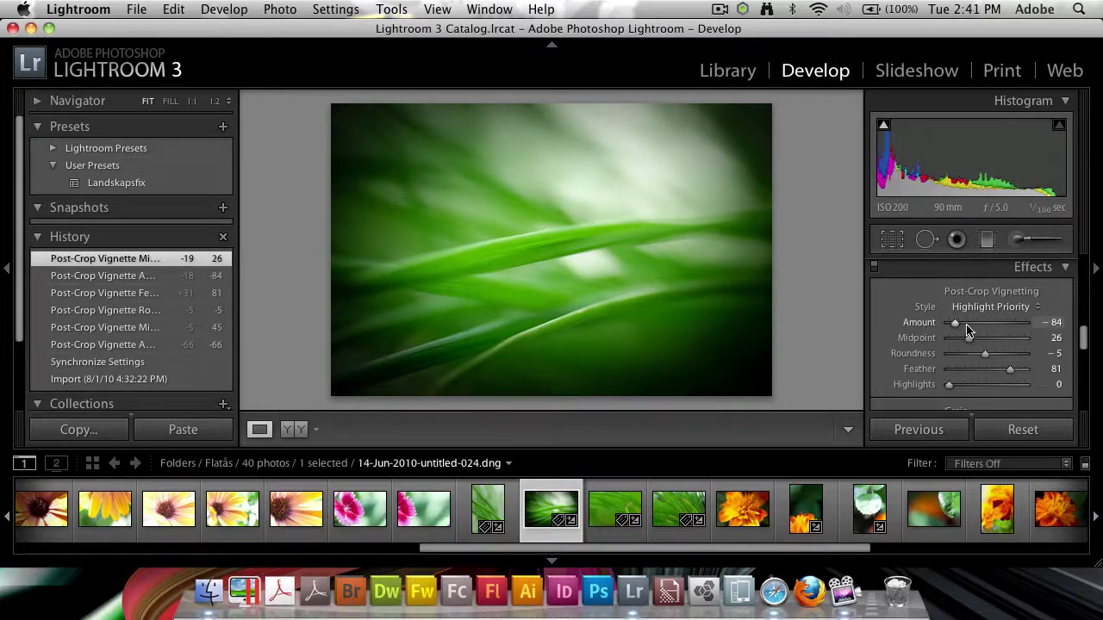
left_click(965, 324)
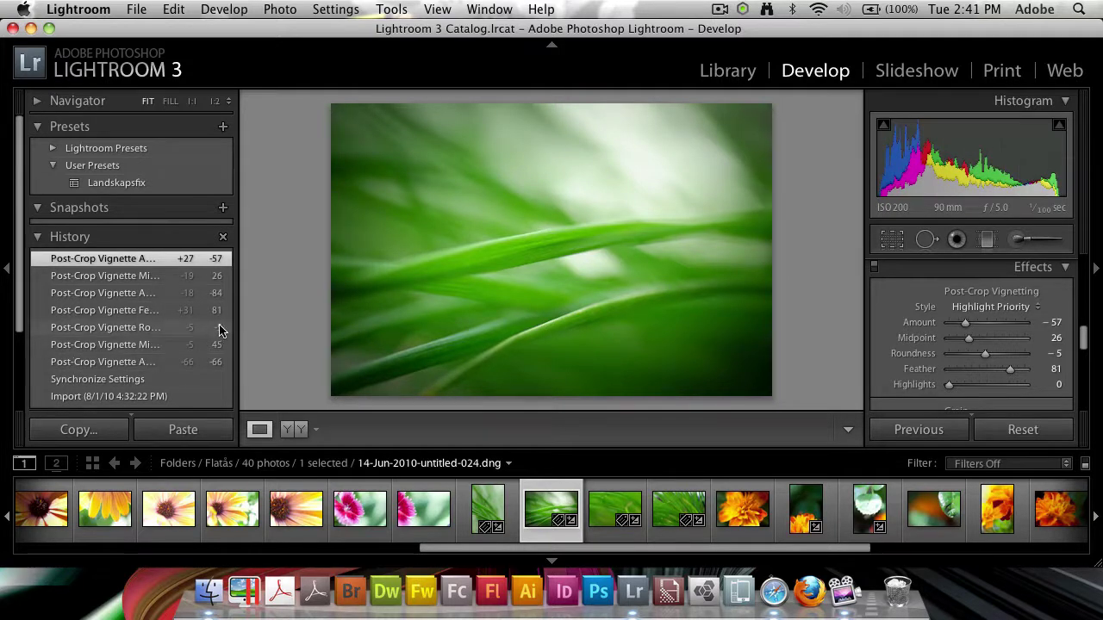
Step: Start a new develop preset and create an 'Effects' folder to store it in
left_click(224, 127)
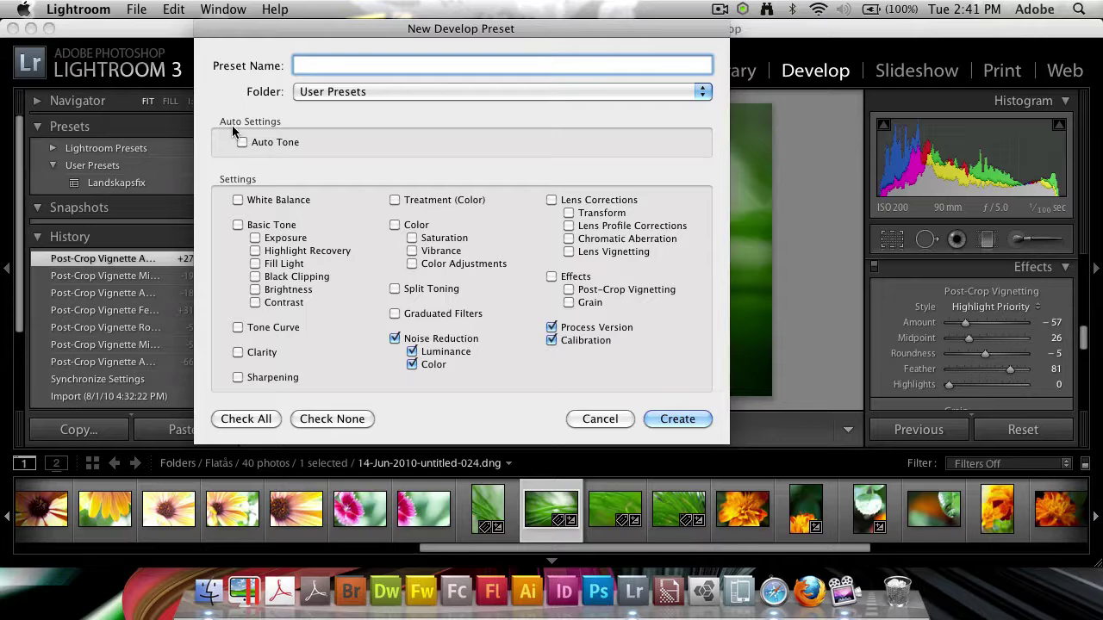
left_click_drag(400, 47, 421, 62)
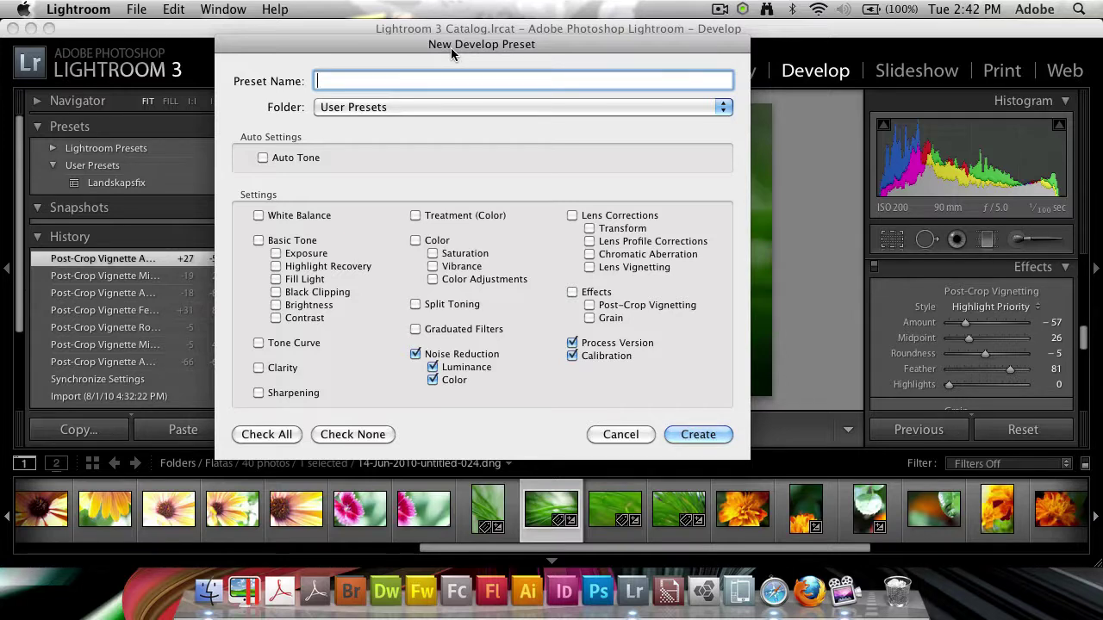
left_click(475, 107)
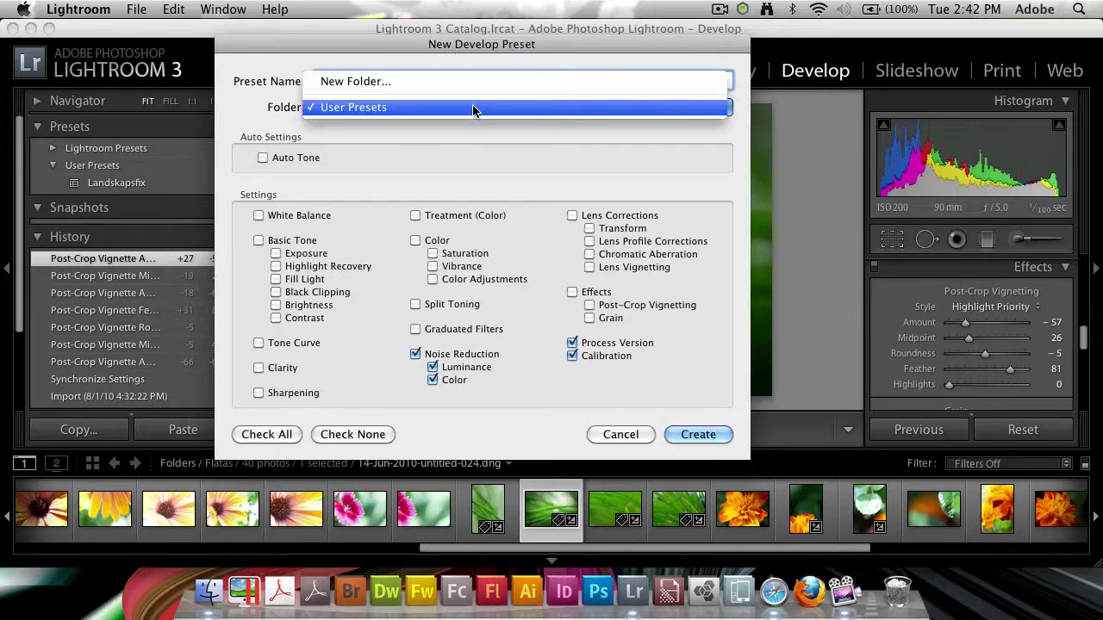
left_click(324, 83)
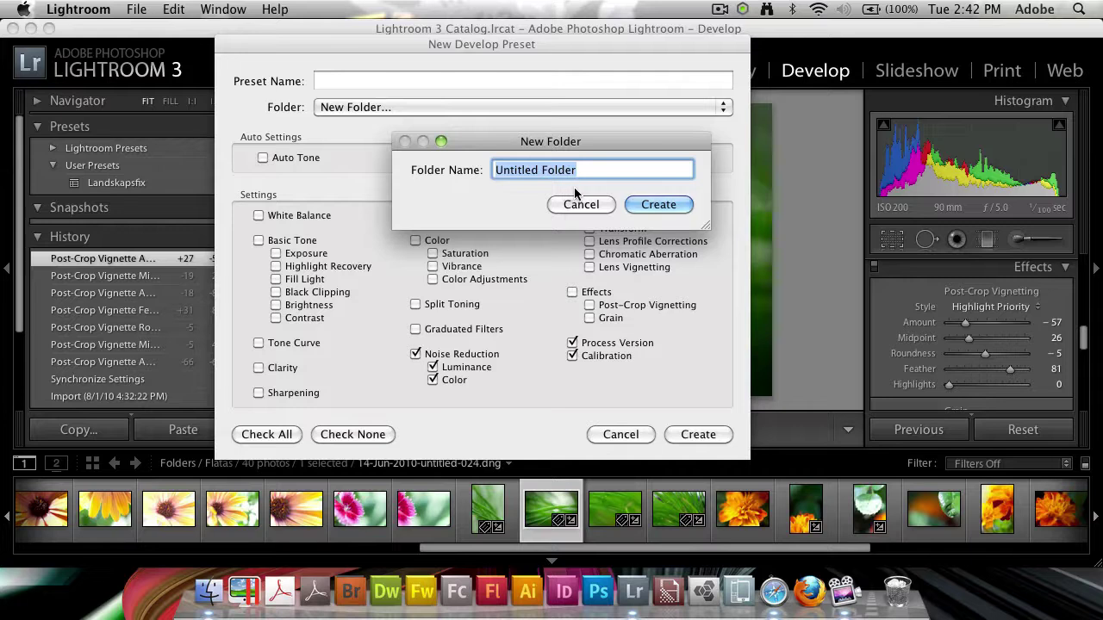
type("Effects")
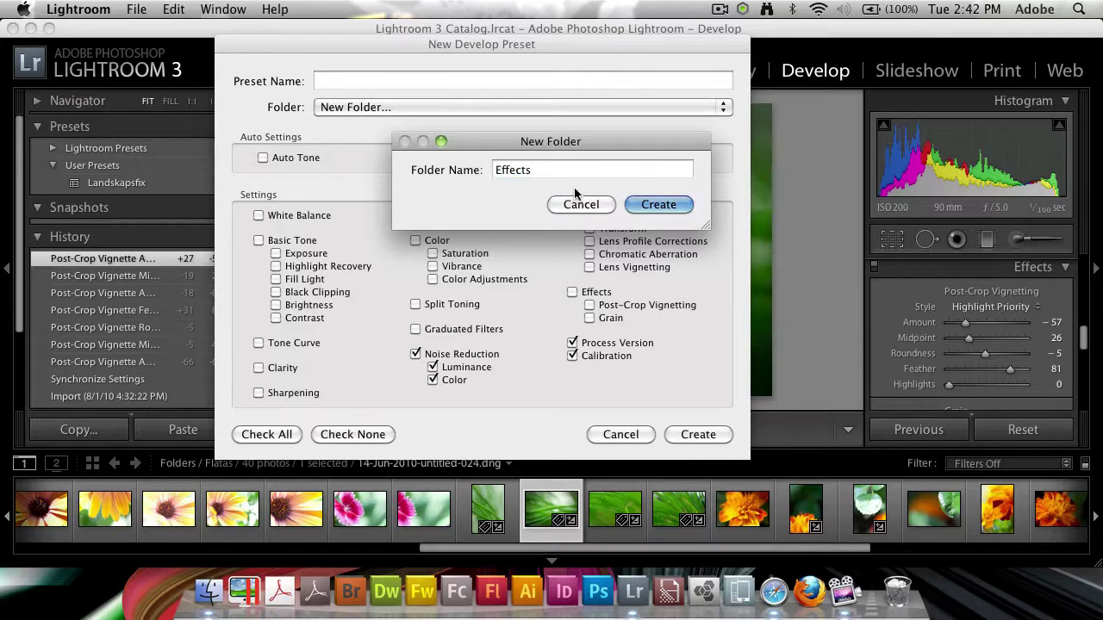
key("Return")
Step: Name the new preset 'Black Vignette'
type("Vig")
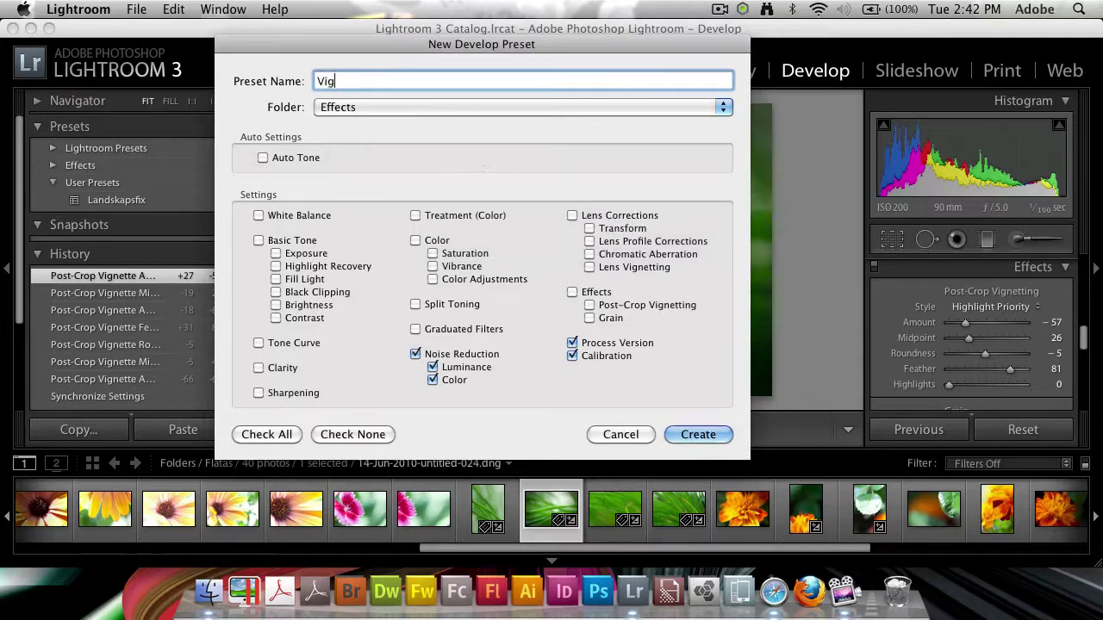
key("BackSpace")
key("BackSpace")
key("BackSpace")
type("Black Vignette")
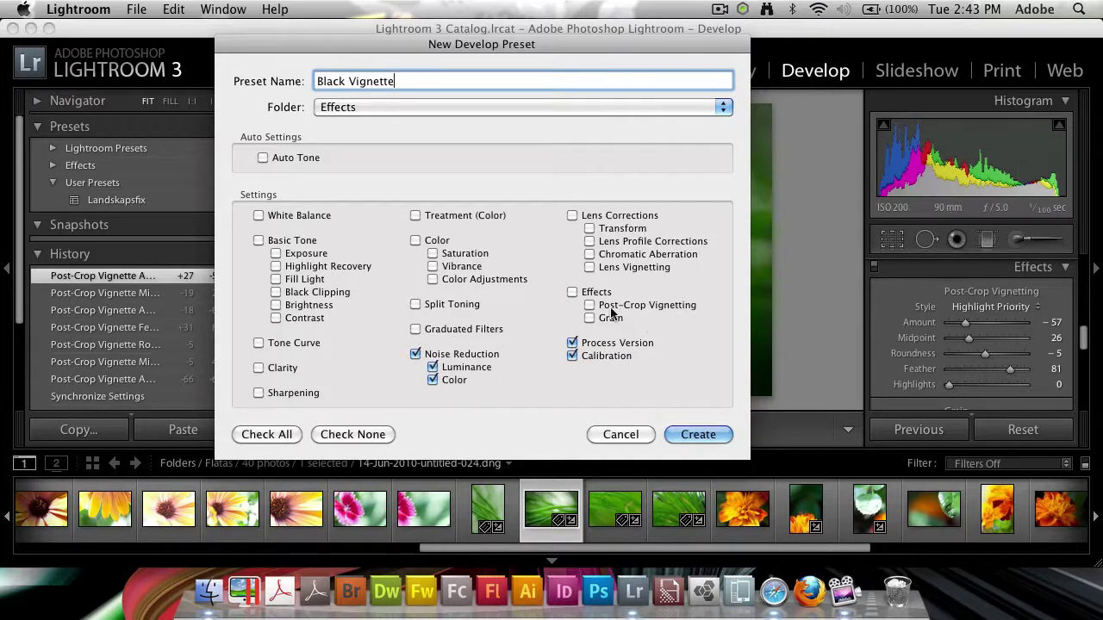
Step: Clear all preset settings except Post-Crop Vignetting under Effects
left_click(384, 437)
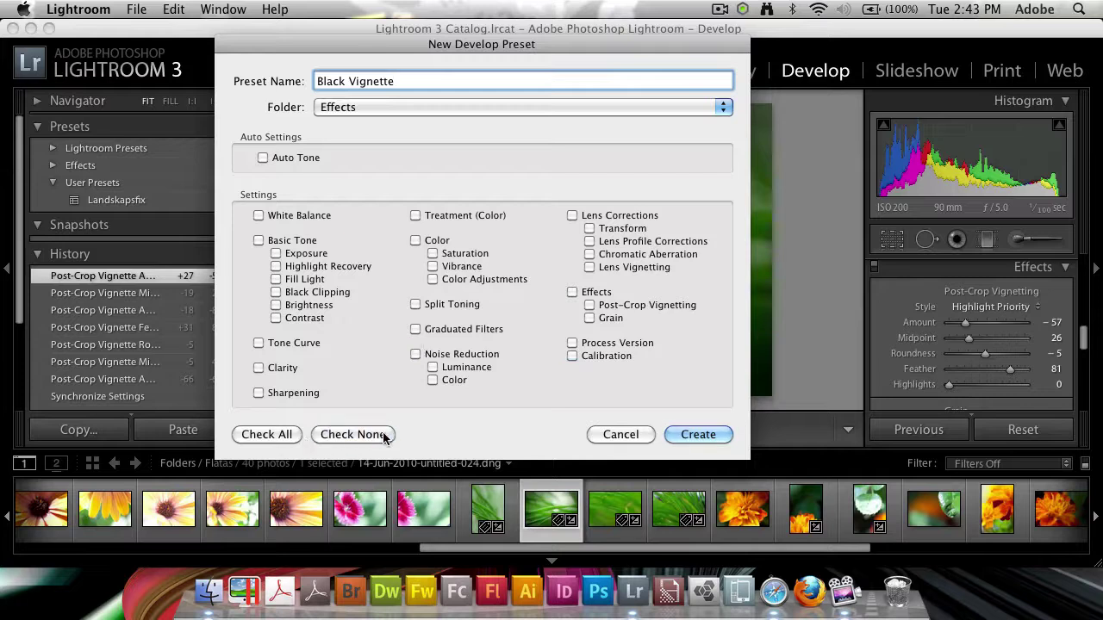
left_click(589, 307)
Step: Create the Black Vignette preset and apply it to grass photo 14-Jun-2010-untitled-026.dng
left_click(688, 434)
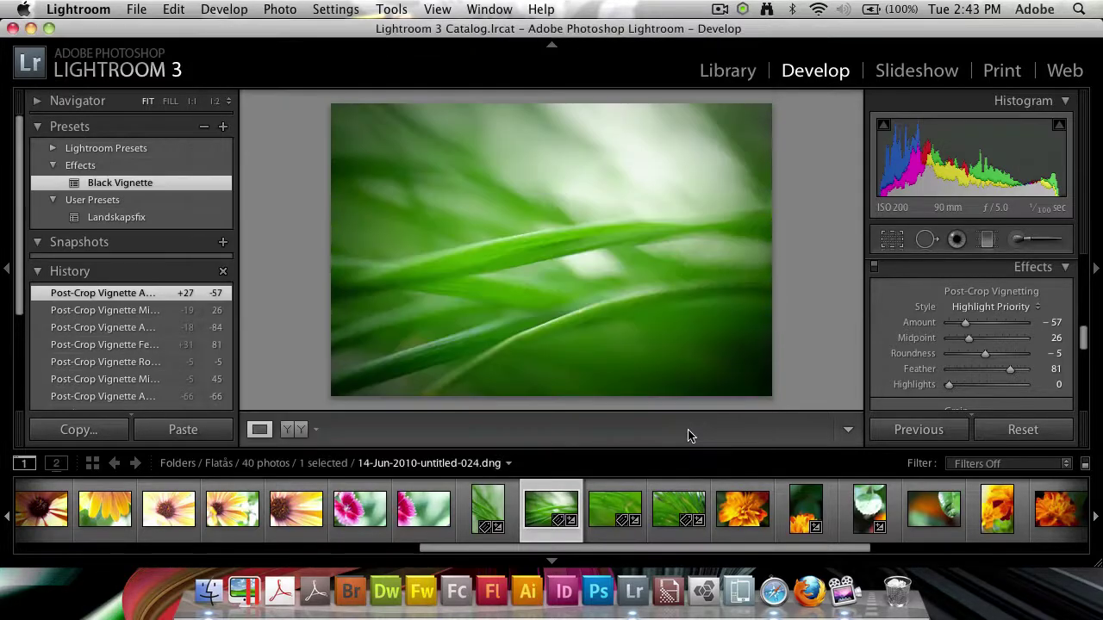
left_click(611, 506)
left_click(674, 514)
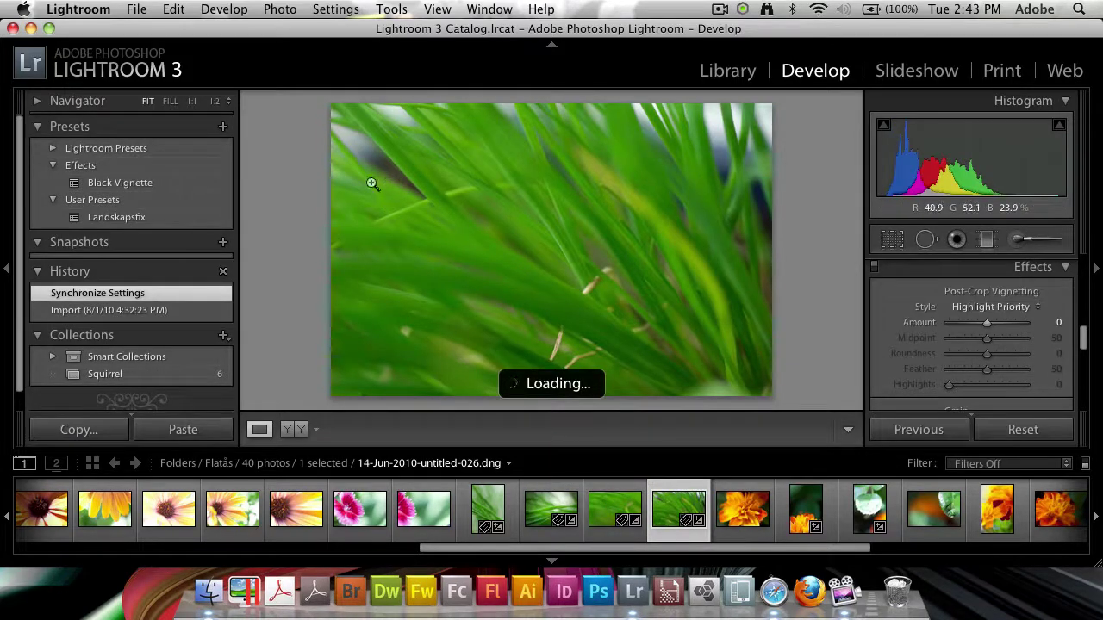
left_click(100, 101)
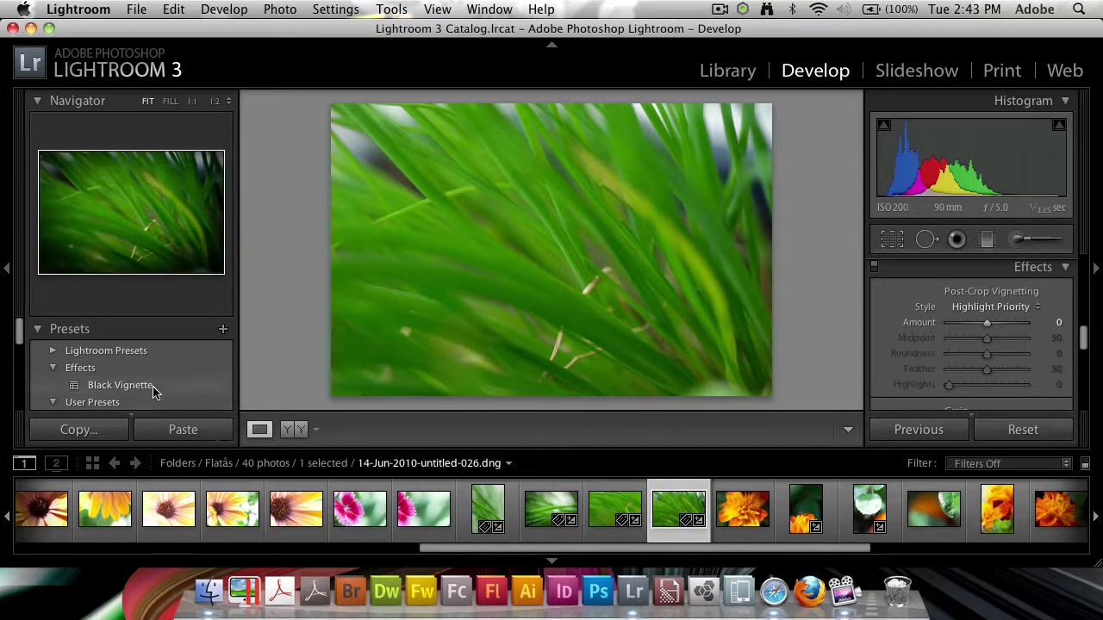
left_click(121, 385)
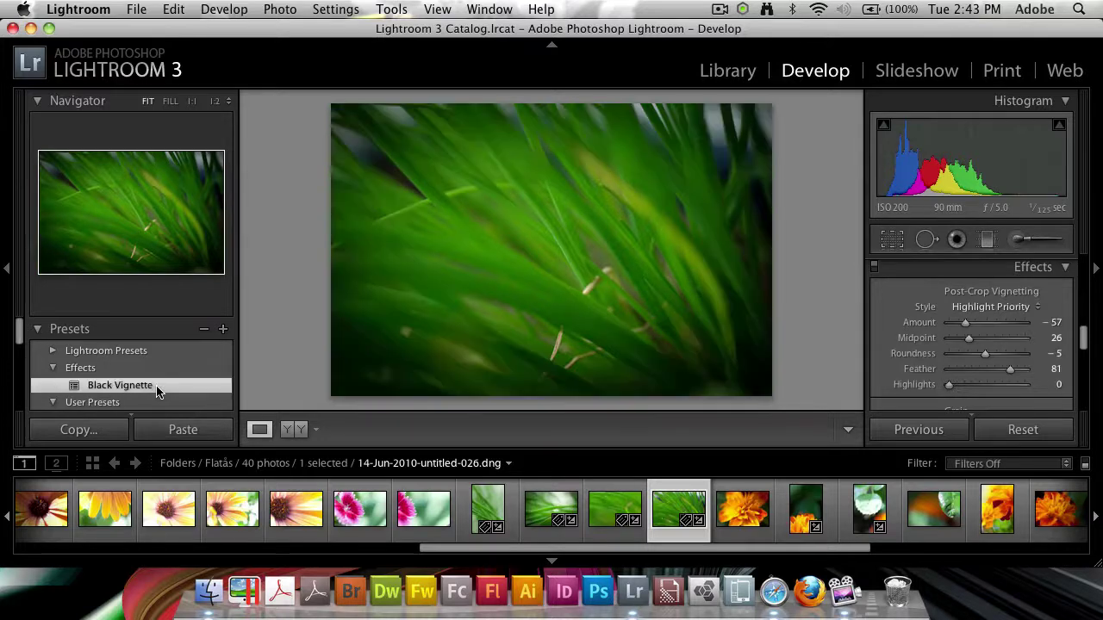